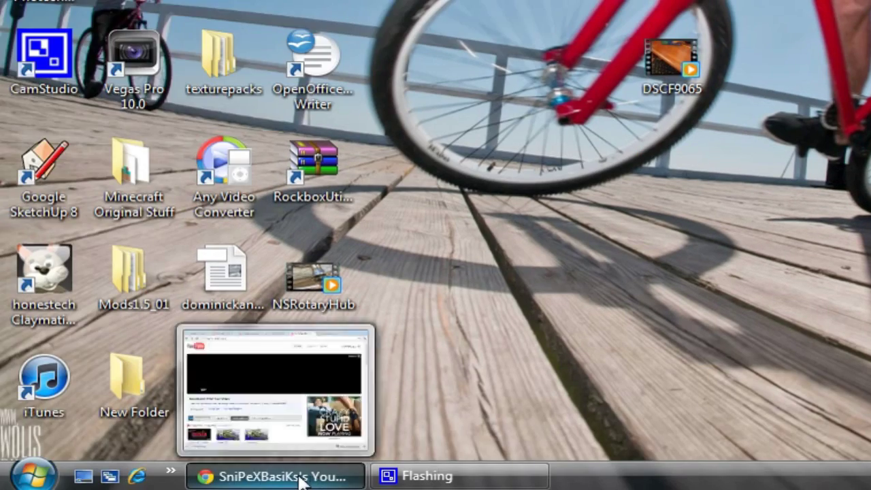
Bring the Chrome YouTube window to the front and open the account menu
{"action": "left_click", "coordinate": [303, 478]}
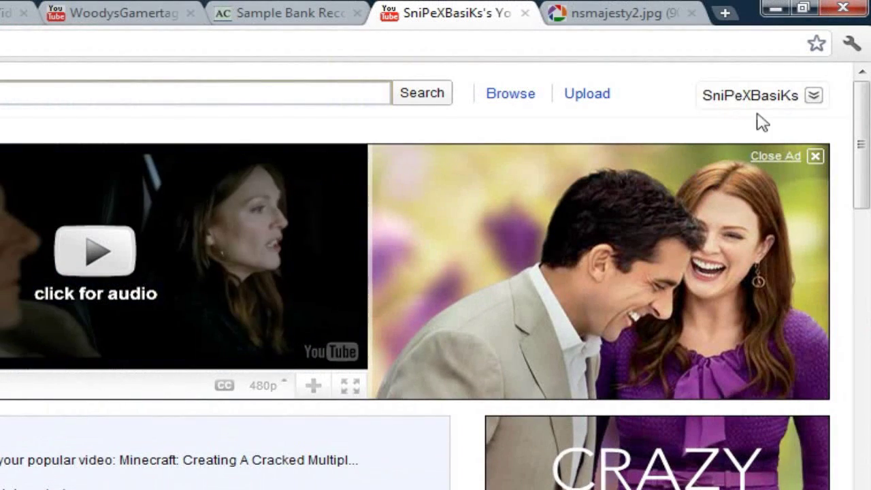
{"action": "left_click", "coordinate": [752, 99]}
Watch the channel's bike hub video, check its quality options, return home and minimize Chrome
{"action": "left_click", "coordinate": [670, 162]}
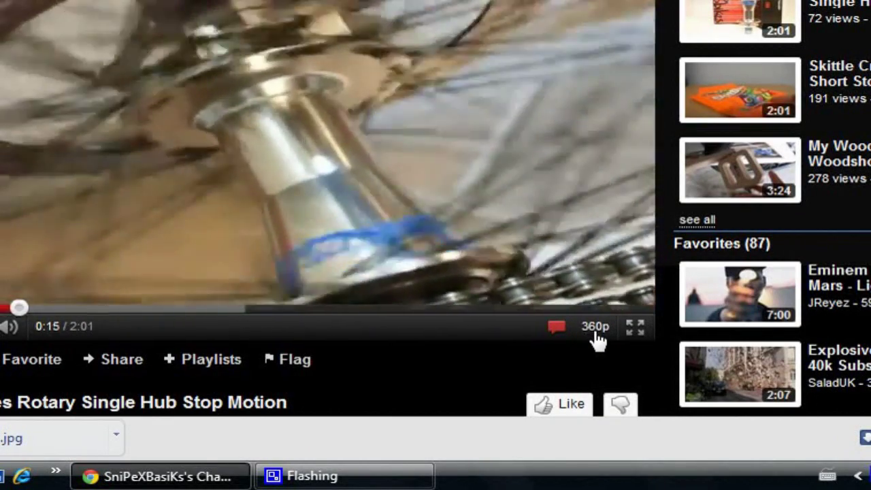
{"action": "left_click", "coordinate": [595, 335]}
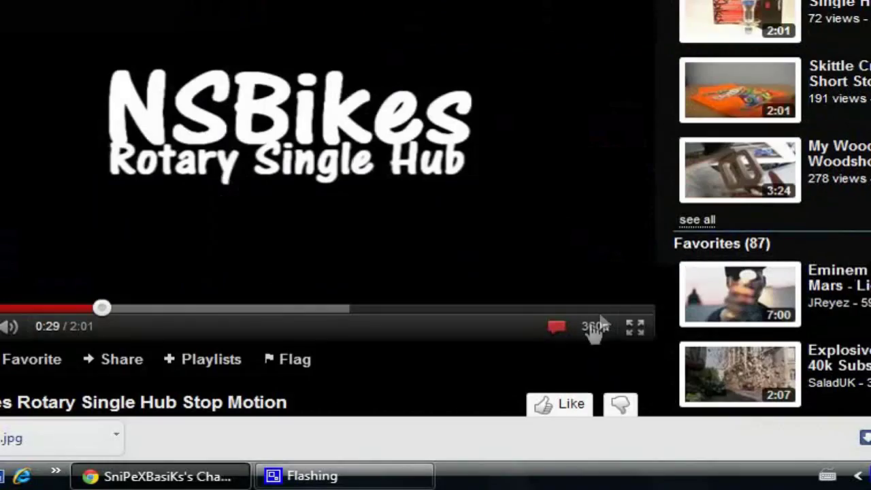
{"action": "left_click", "coordinate": [592, 429]}
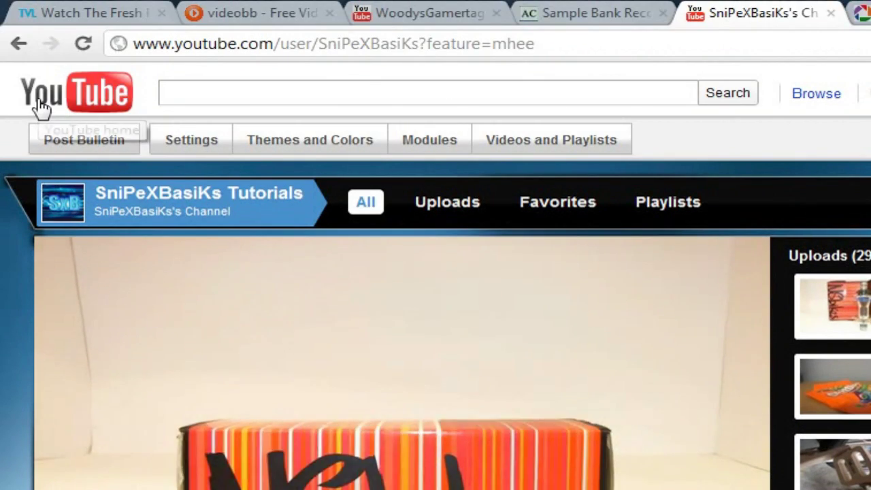
{"action": "left_click", "coordinate": [39, 109]}
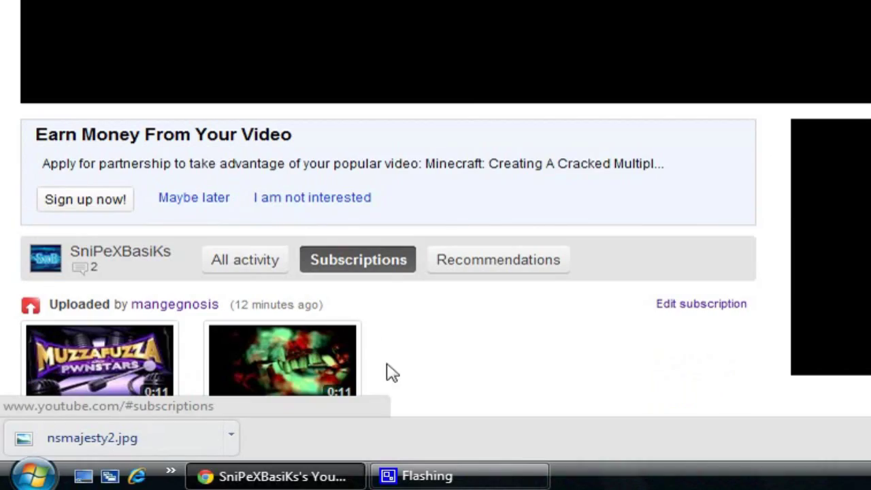
{"action": "left_click", "coordinate": [325, 463]}
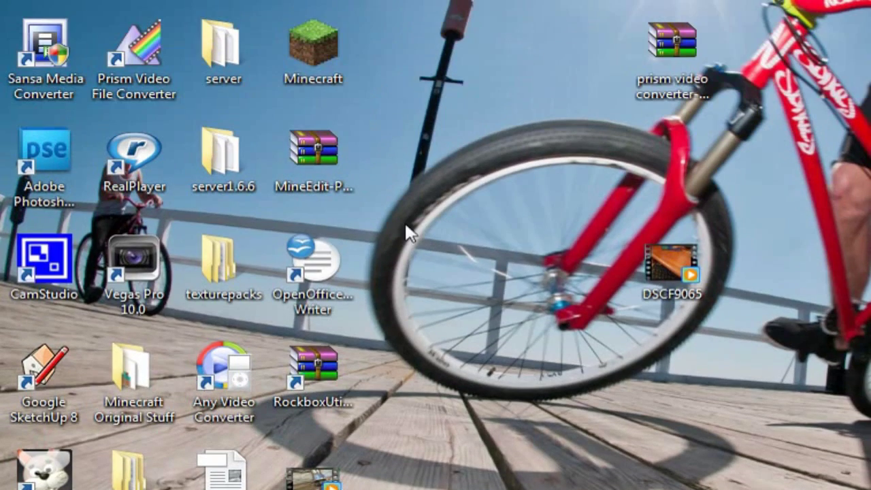
Launch Vegas Pro 10.0 from the desktop icon to an empty untitled project
{"action": "double_click", "coordinate": [156, 279]}
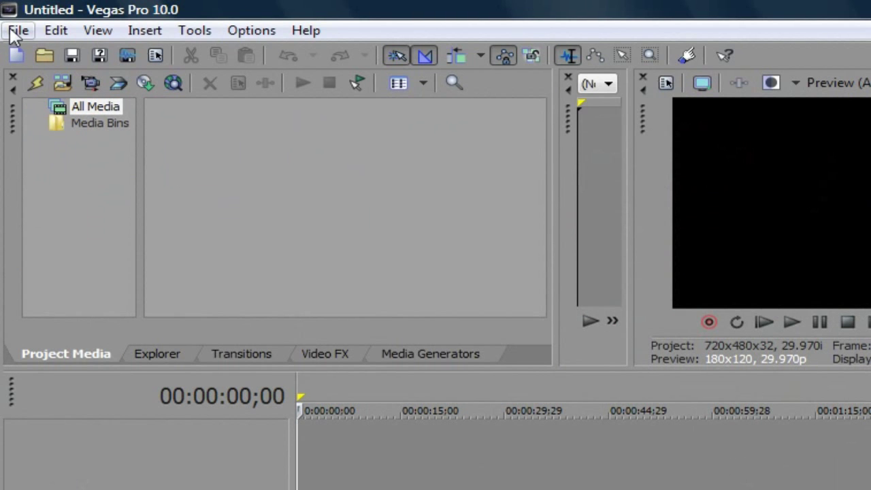
{"action": "left_click", "coordinate": [18, 31]}
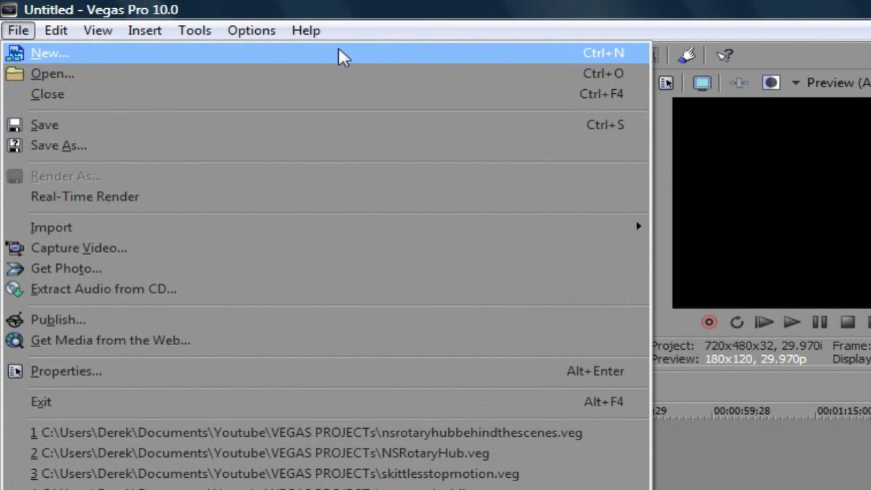
{"action": "left_click", "coordinate": [838, 91]}
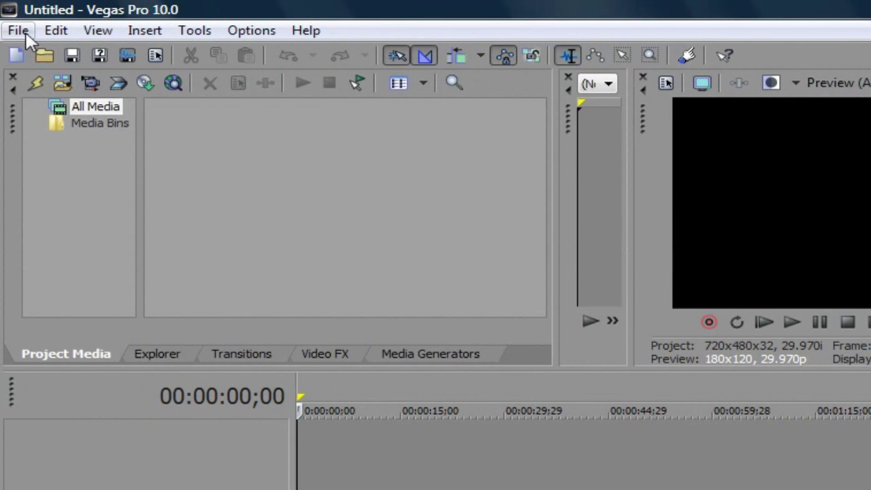
{"action": "left_click", "coordinate": [19, 31]}
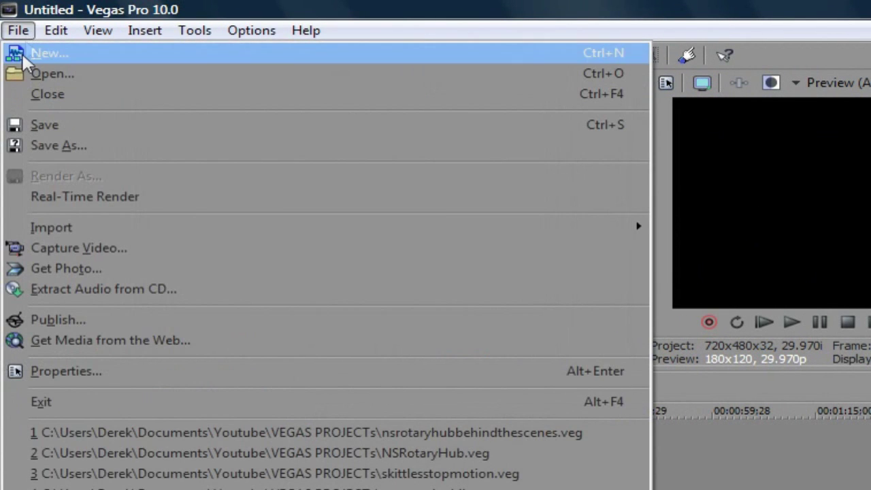
Create a new project from the NTSC DV Widescreen template, 720x480 at 29.970 fps
{"action": "left_click", "coordinate": [23, 54]}
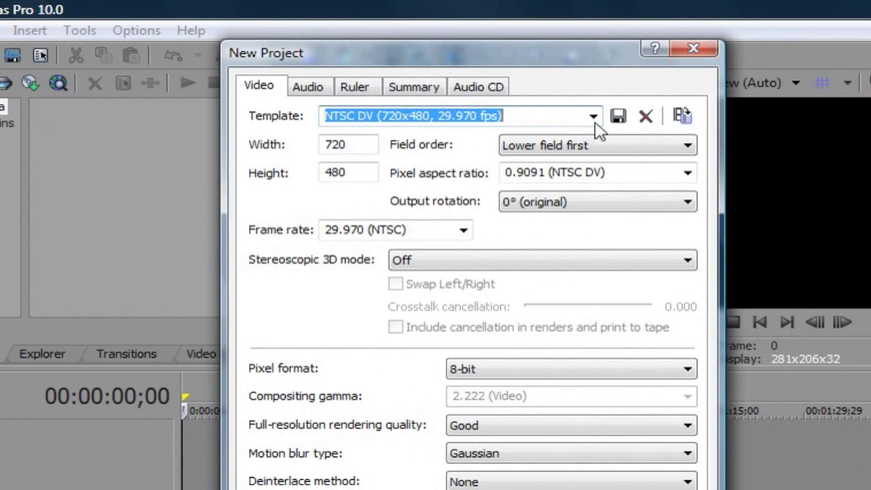
{"action": "left_click", "coordinate": [594, 123]}
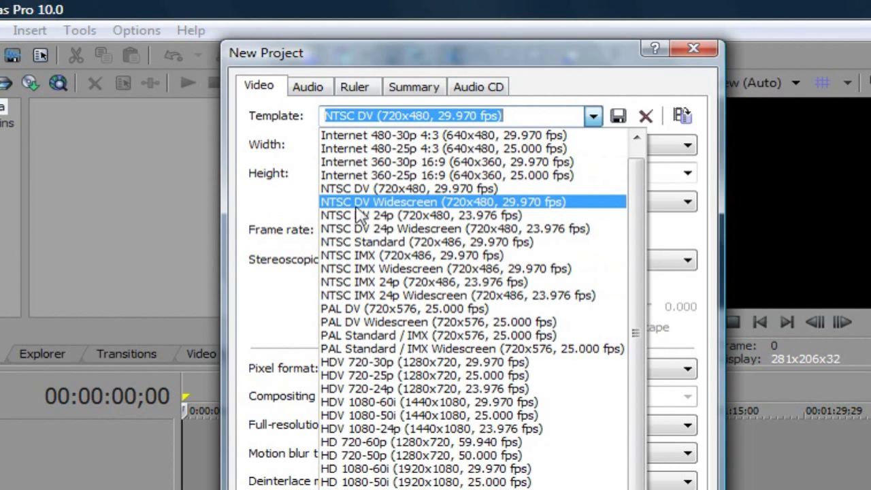
{"action": "left_click", "coordinate": [556, 208]}
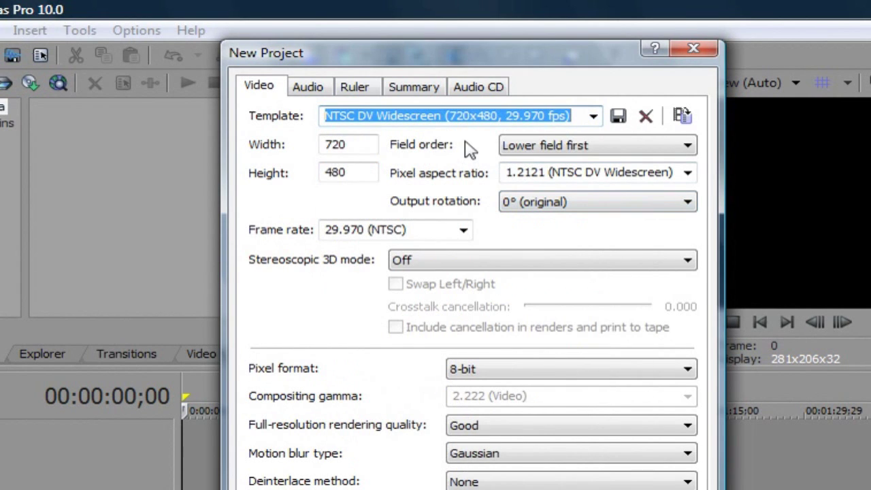
{"action": "left_click", "coordinate": [577, 117]}
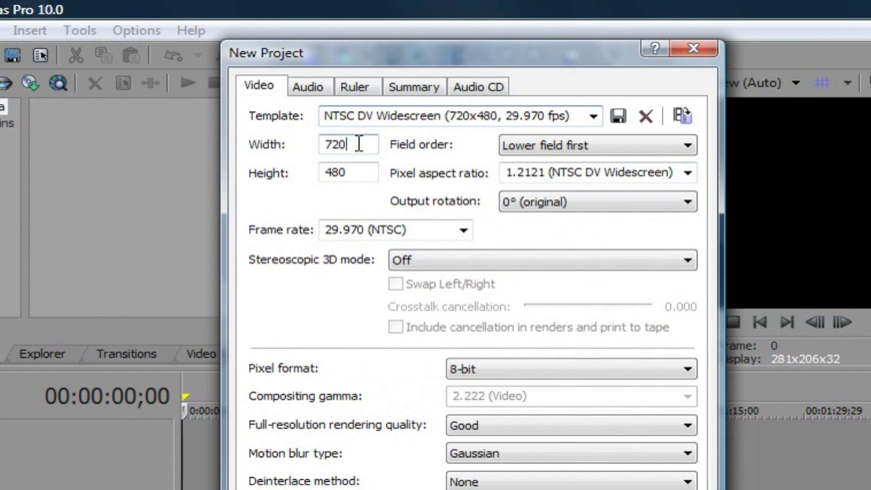
{"action": "left_click_drag", "start_coordinate": [358, 144], "coordinate": [309, 153]}
{"action": "left_click", "coordinate": [358, 174]}
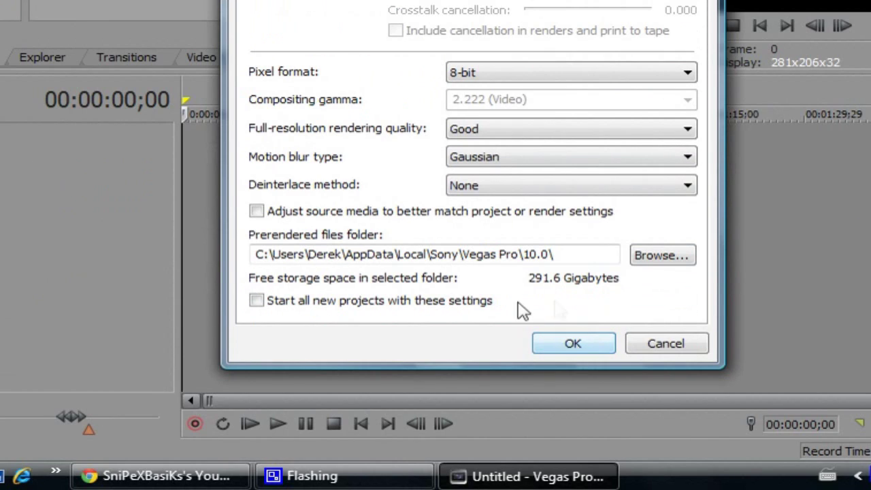
{"action": "left_click", "coordinate": [570, 344]}
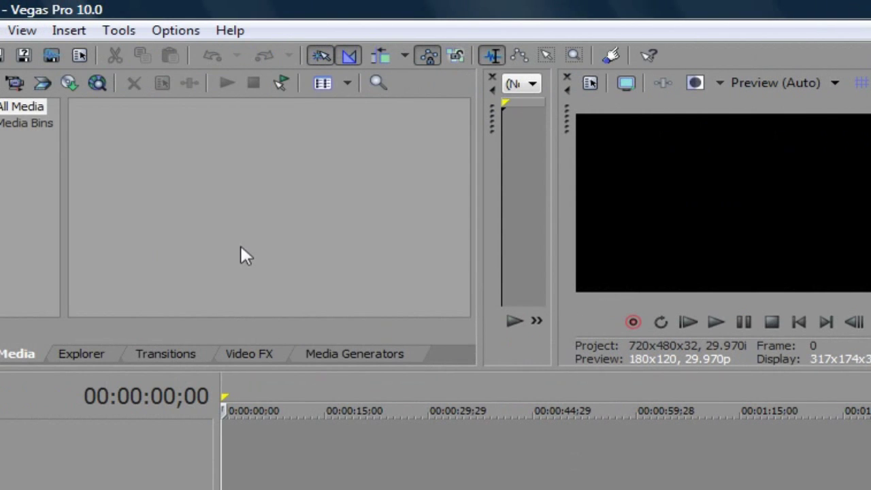
Import the nsmajesty2.jpg image into the project media
{"action": "left_click", "coordinate": [19, 30]}
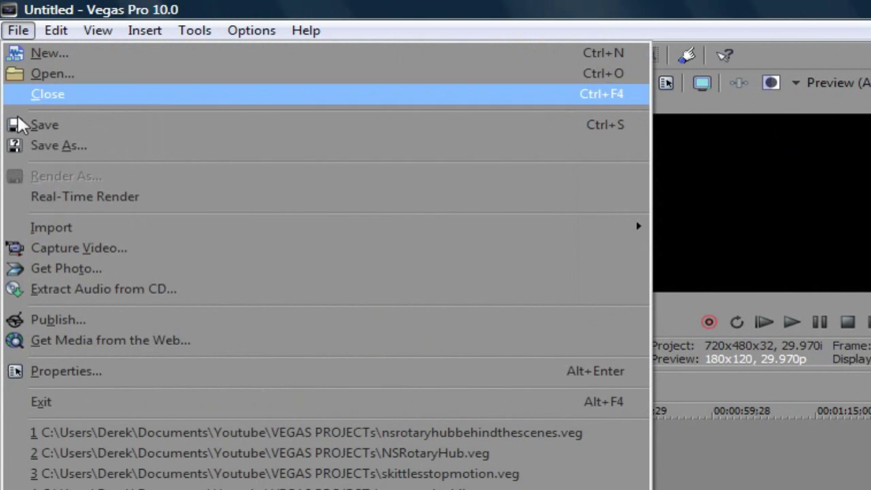
{"action": "mouse_move", "coordinate": [218, 237]}
{"action": "left_click", "coordinate": [720, 234]}
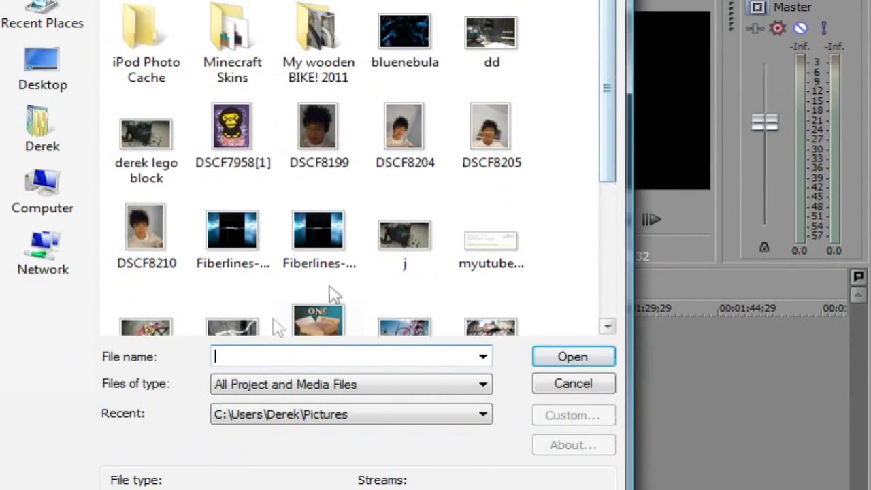
{"action": "left_click", "coordinate": [308, 425]}
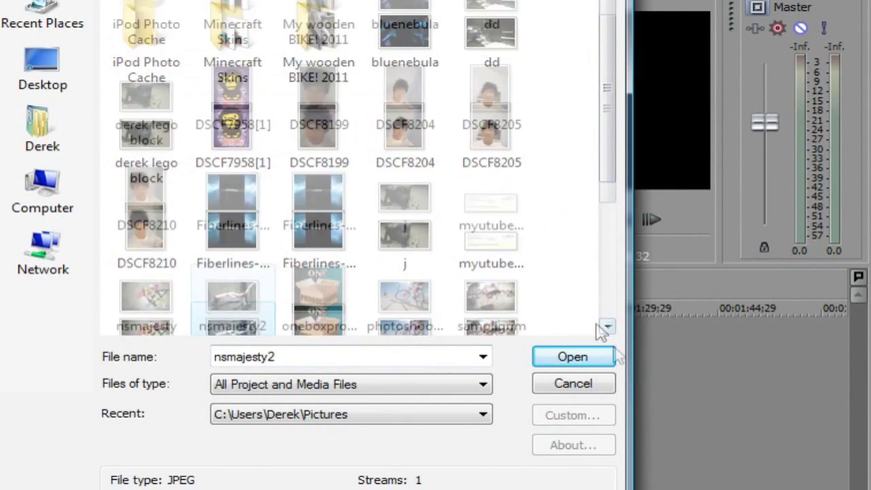
{"action": "left_click", "coordinate": [649, 459]}
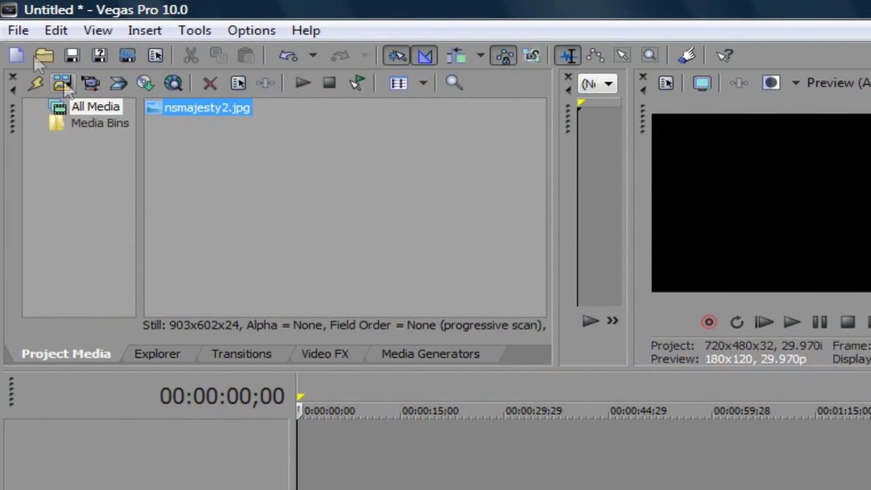
Import the sampilgrim.jpg image into the project media as well
{"action": "key", "text": "alt+f"}
{"action": "mouse_move", "coordinate": [55, 231]}
{"action": "left_click", "coordinate": [748, 231]}
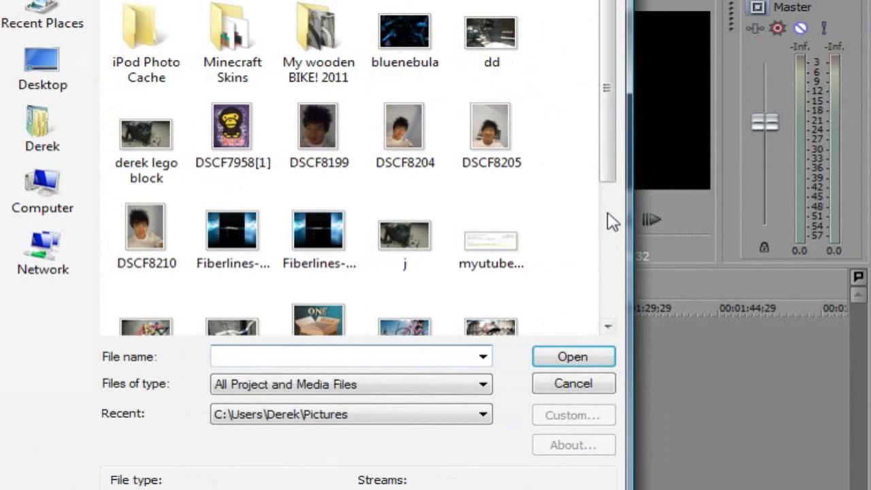
{"action": "scroll", "coordinate": [610, 221], "scroll_direction": "down", "scroll_amount": 3}
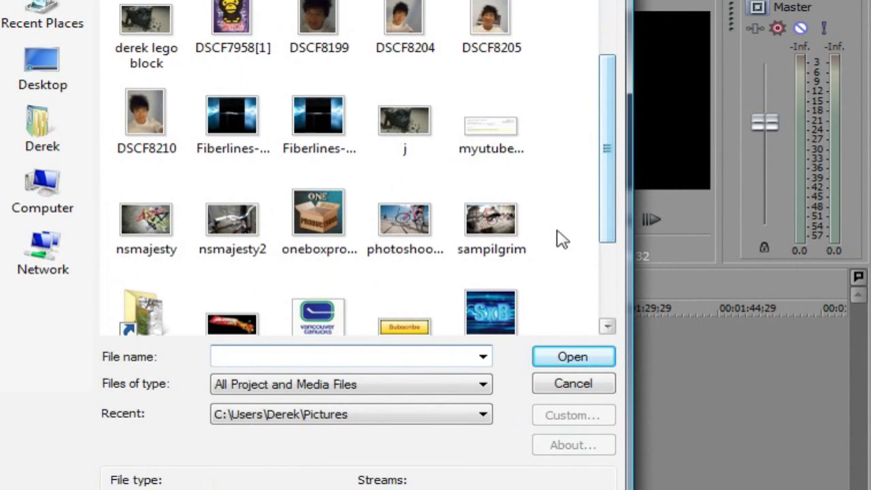
{"action": "left_click", "coordinate": [491, 219]}
{"action": "left_click", "coordinate": [548, 357]}
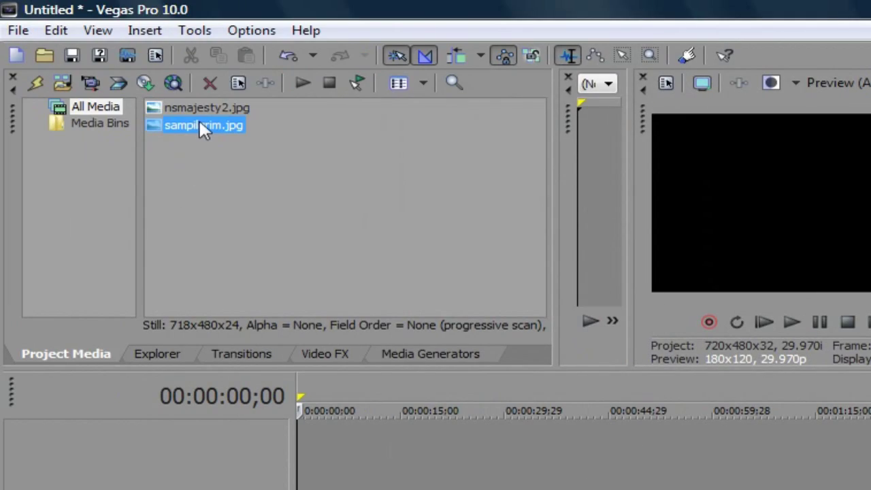
Leave only nsmajesty2.jpg on the video track, stretched to about 24 seconds
{"action": "left_click_drag", "start_coordinate": [202, 121], "coordinate": [342, 471]}
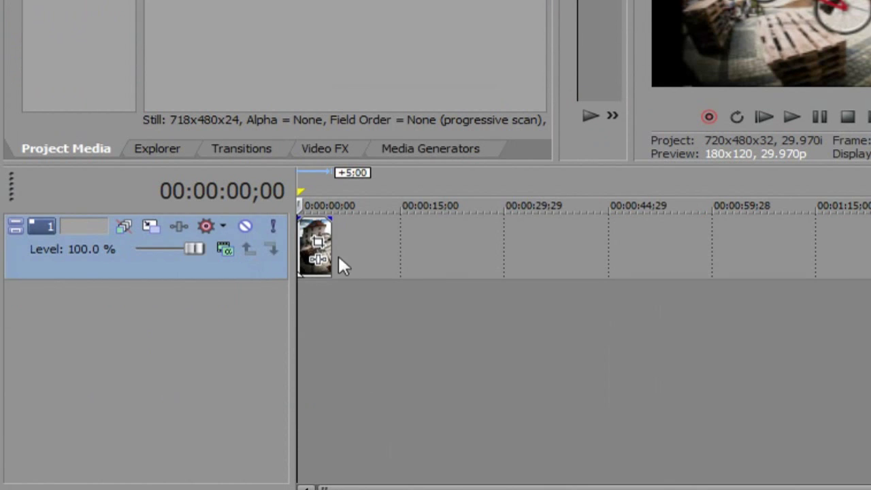
{"action": "left_click_drag", "start_coordinate": [330, 238], "coordinate": [382, 239]}
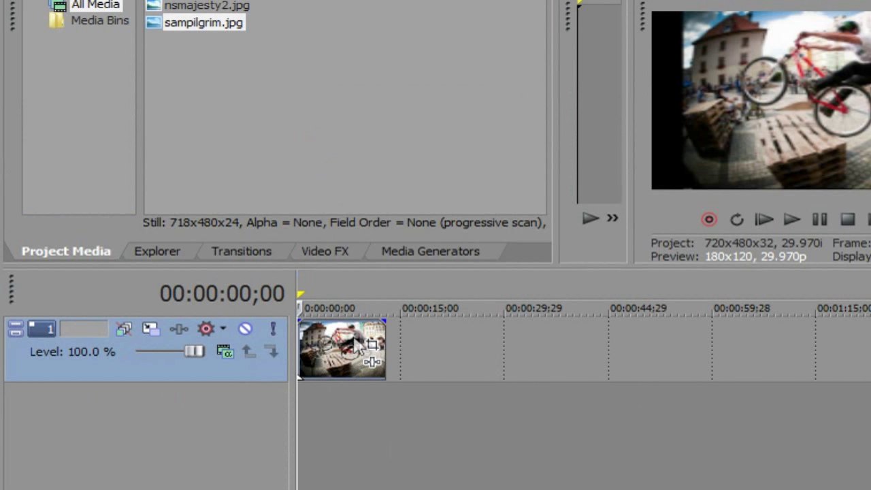
{"action": "key", "text": "Delete"}
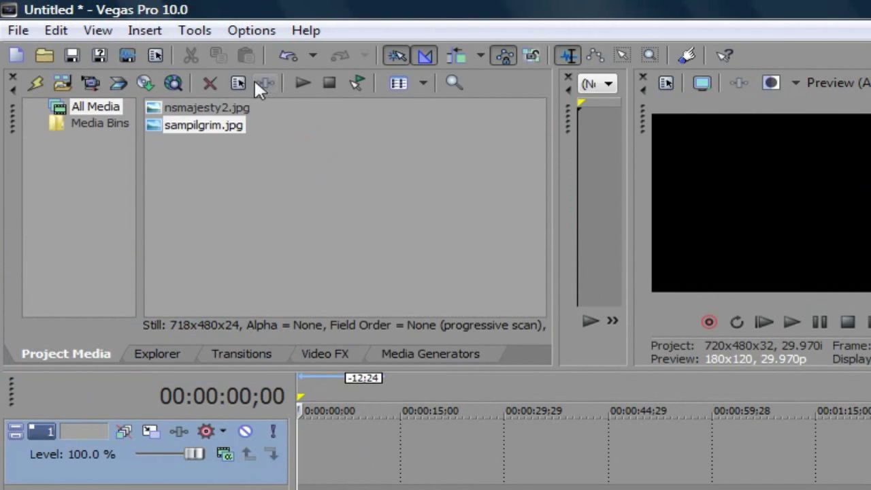
{"action": "left_click_drag", "start_coordinate": [204, 108], "coordinate": [340, 466]}
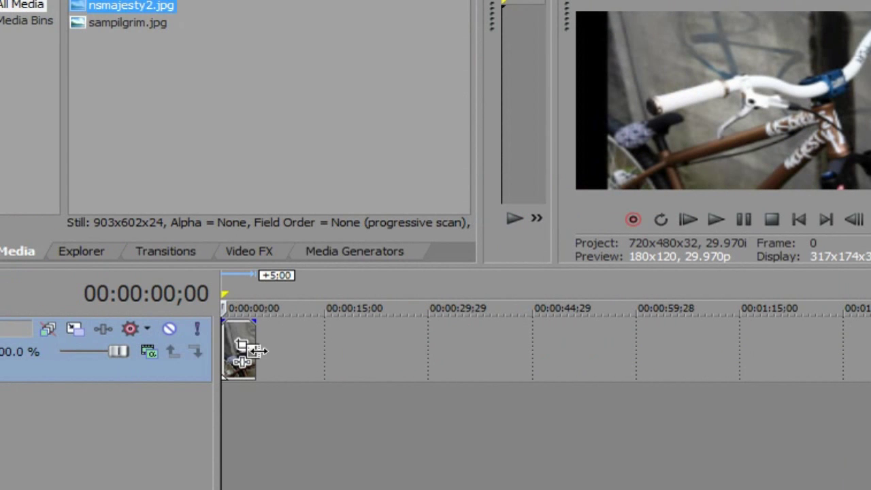
{"action": "left_click_drag", "start_coordinate": [255, 350], "coordinate": [425, 349]}
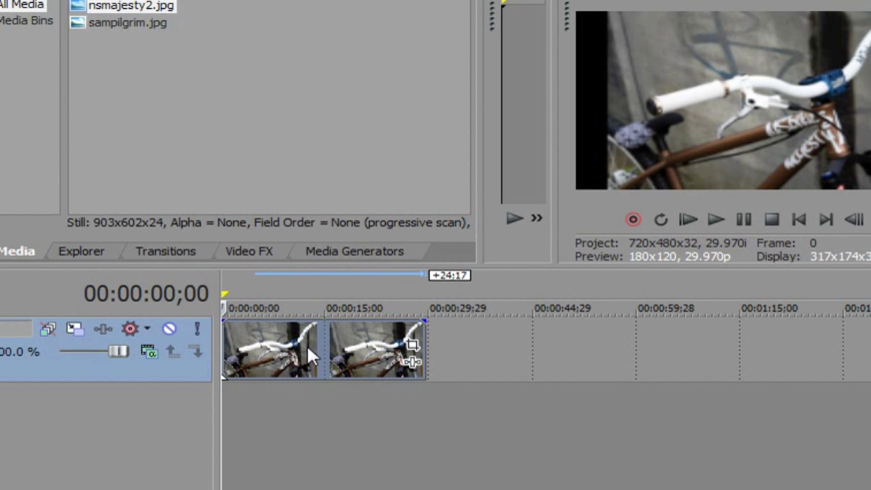
Uncheck Maintain aspect ratio in the nsmajesty2 event's properties, then open its Event Pan/Crop
{"action": "right_click", "coordinate": [307, 345]}
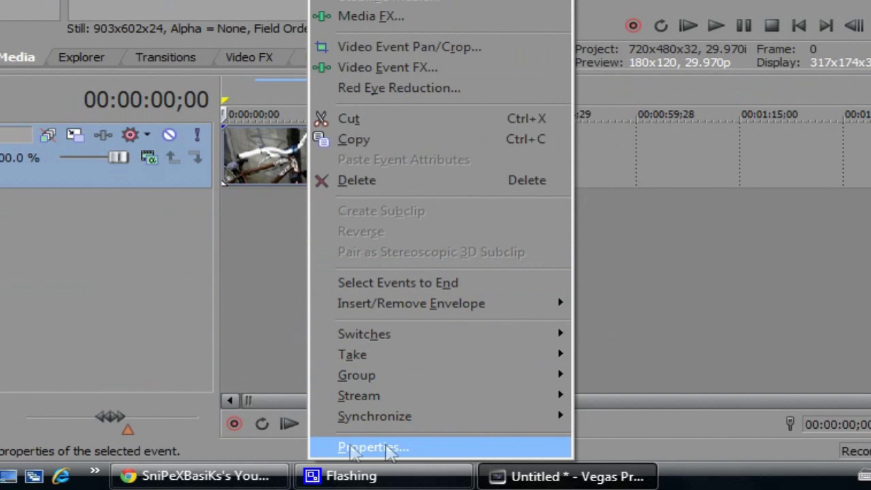
{"action": "left_click", "coordinate": [361, 449]}
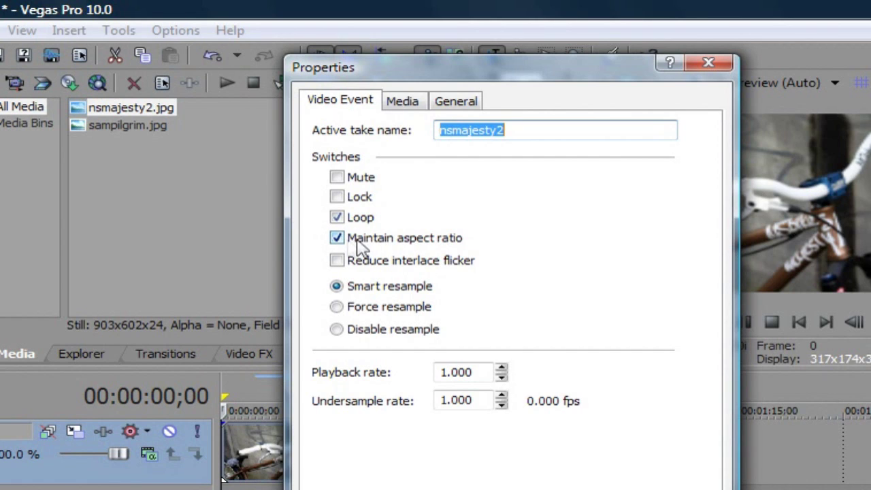
{"action": "left_click", "coordinate": [338, 240]}
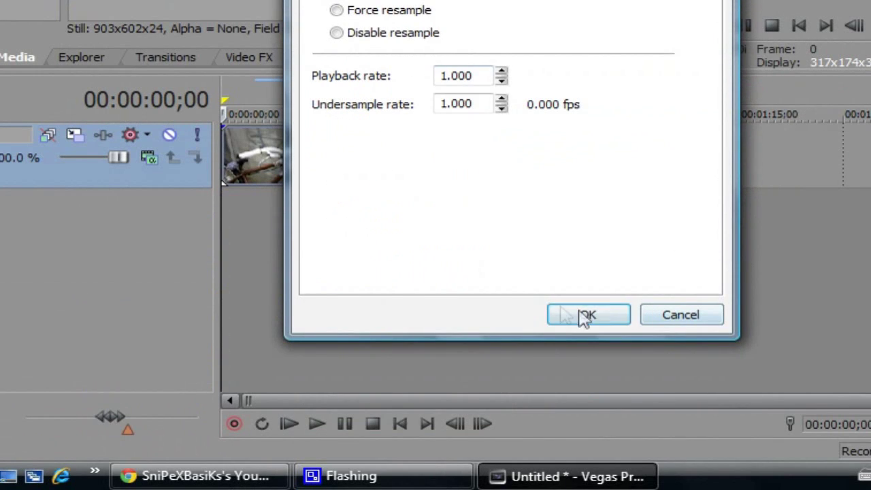
{"action": "left_click", "coordinate": [583, 316]}
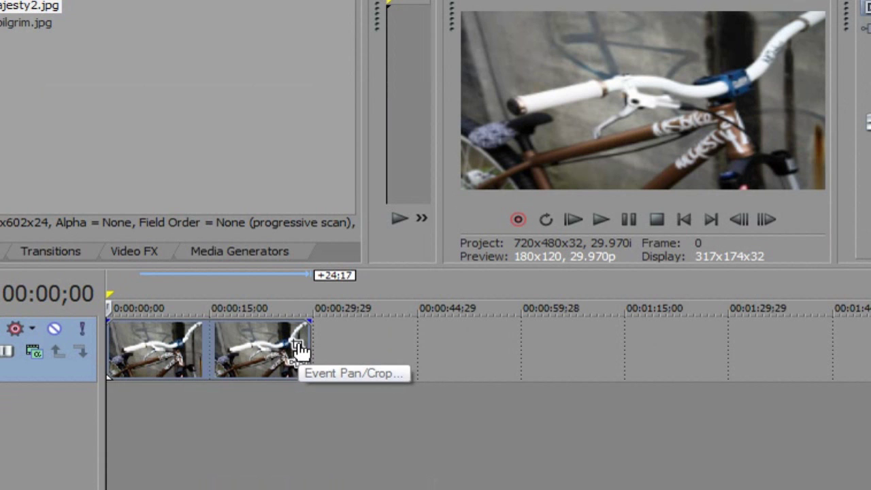
{"action": "left_click", "coordinate": [299, 348]}
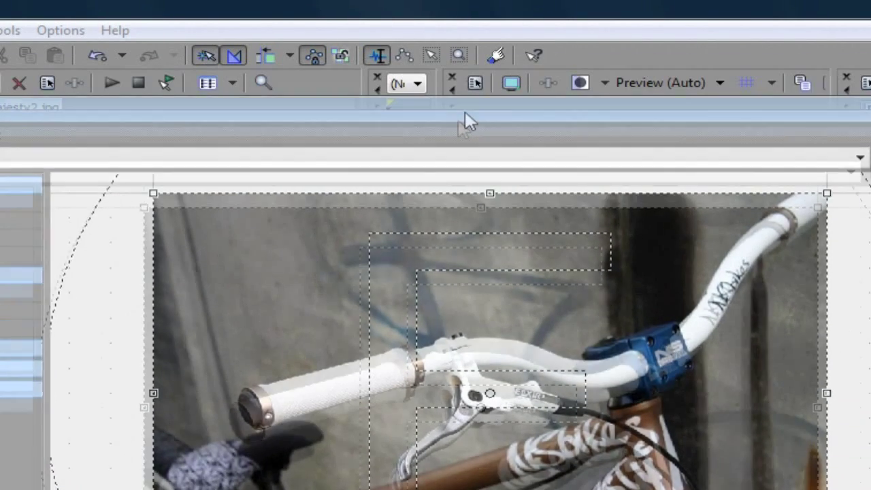
Reposition the Event Pan/Crop window on screen
{"action": "left_click_drag", "start_coordinate": [465, 121], "coordinate": [366, 202]}
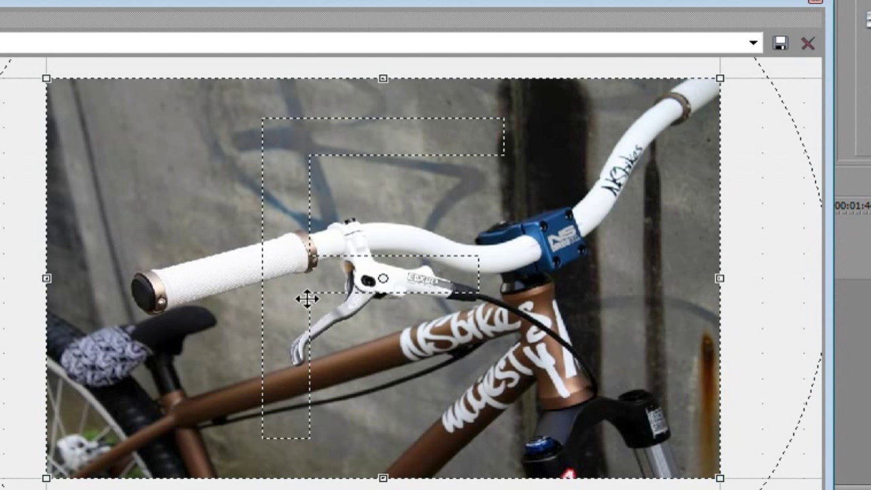
{"action": "scroll", "coordinate": [306, 298], "scroll_direction": "down", "scroll_amount": 5}
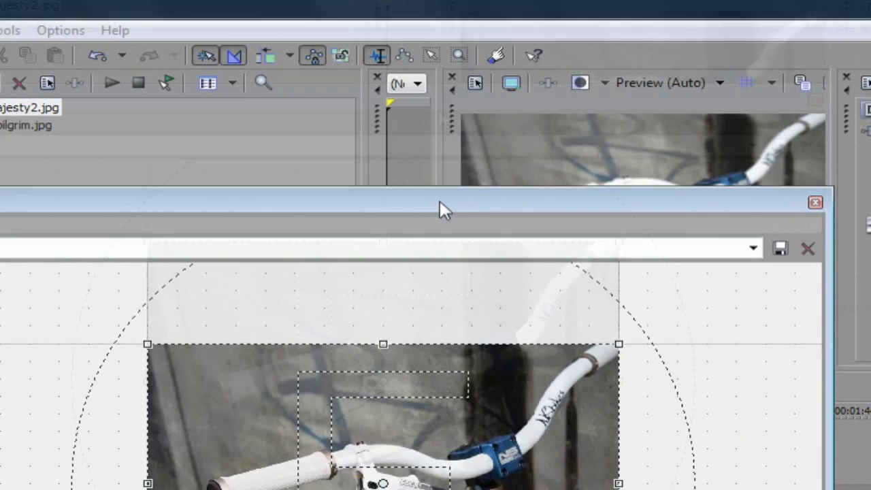
{"action": "left_click_drag", "start_coordinate": [440, 200], "coordinate": [394, 335]}
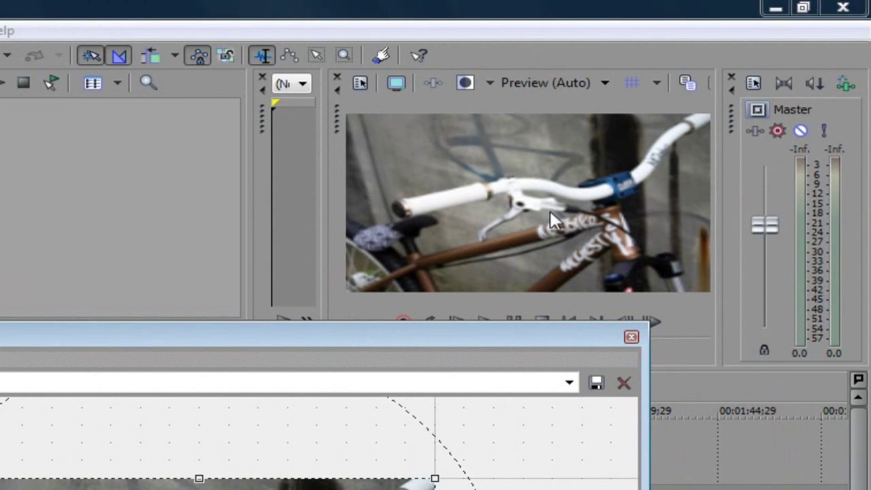
{"action": "left_click_drag", "start_coordinate": [284, 335], "coordinate": [288, 309]}
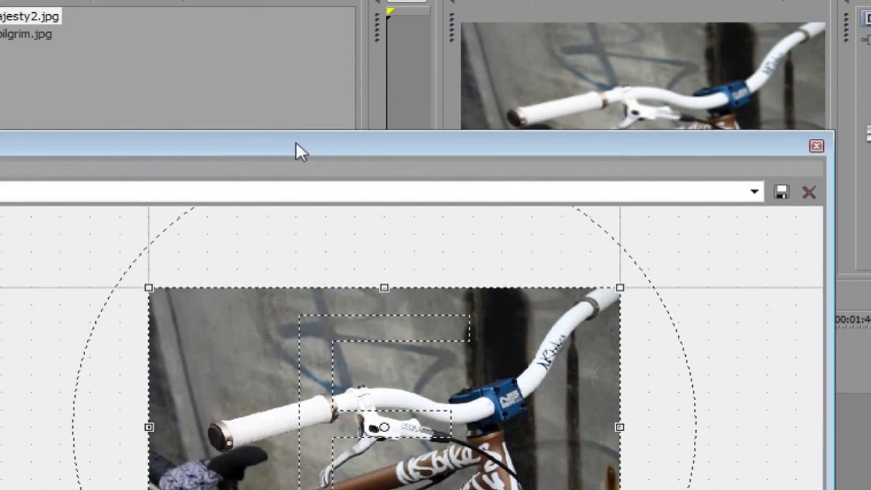
{"action": "left_click_drag", "start_coordinate": [296, 142], "coordinate": [273, 198]}
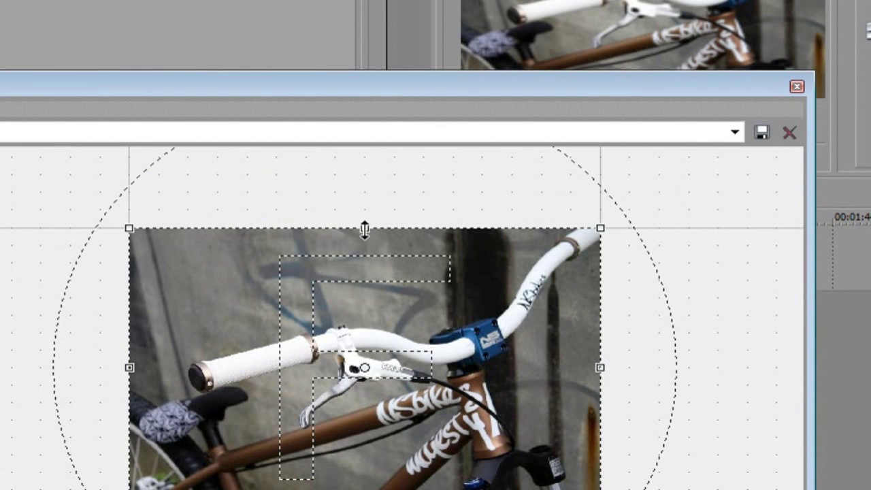
Drag the crop frame's top edge above the photo, letterboxing the bike in the preview
{"action": "left_click_drag", "start_coordinate": [365, 228], "coordinate": [363, 248]}
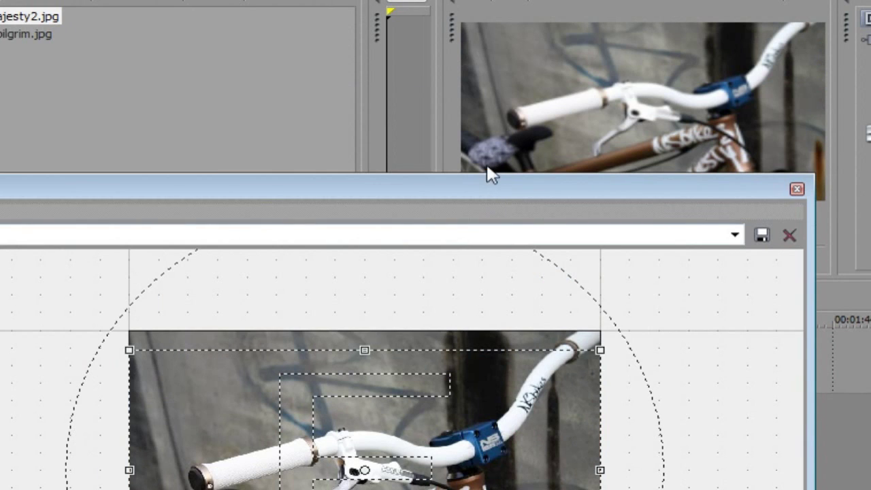
{"action": "left_click_drag", "start_coordinate": [487, 179], "coordinate": [410, 225]}
{"action": "left_click_drag", "start_coordinate": [321, 347], "coordinate": [327, 286]}
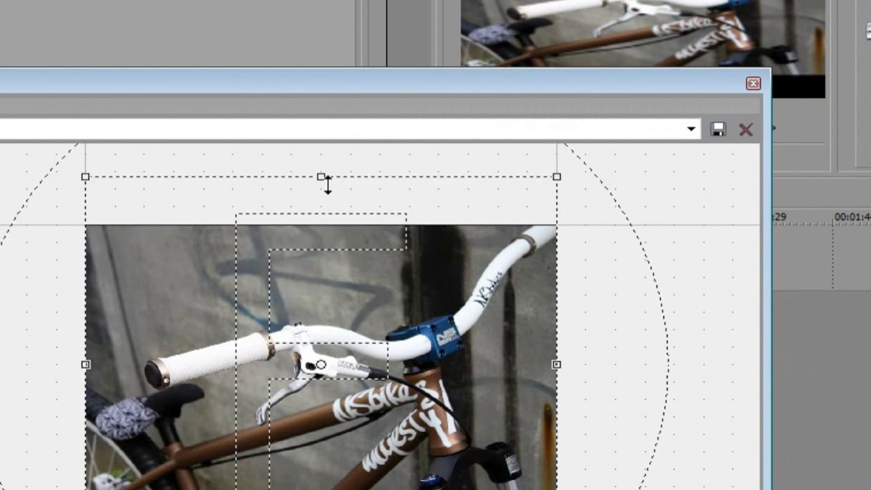
{"action": "left_click_drag", "start_coordinate": [328, 184], "coordinate": [326, 233]}
{"action": "left_click_drag", "start_coordinate": [337, 86], "coordinate": [340, 45]}
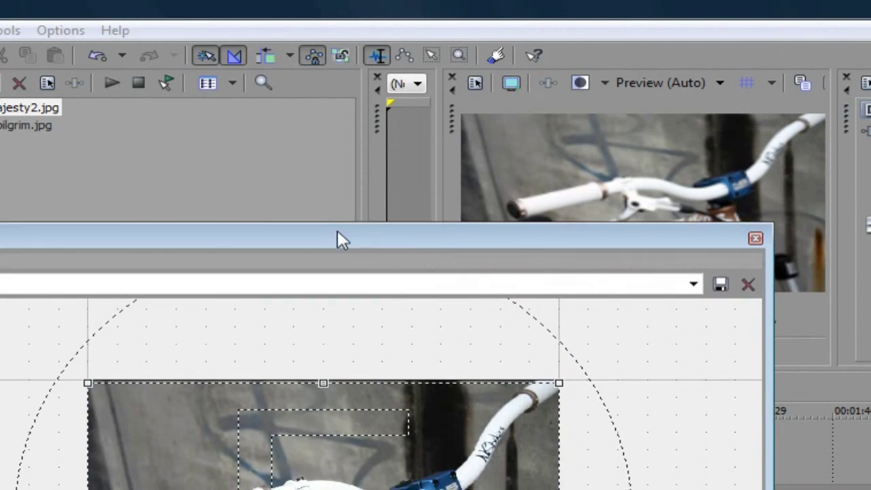
{"action": "left_click_drag", "start_coordinate": [338, 230], "coordinate": [256, 201]}
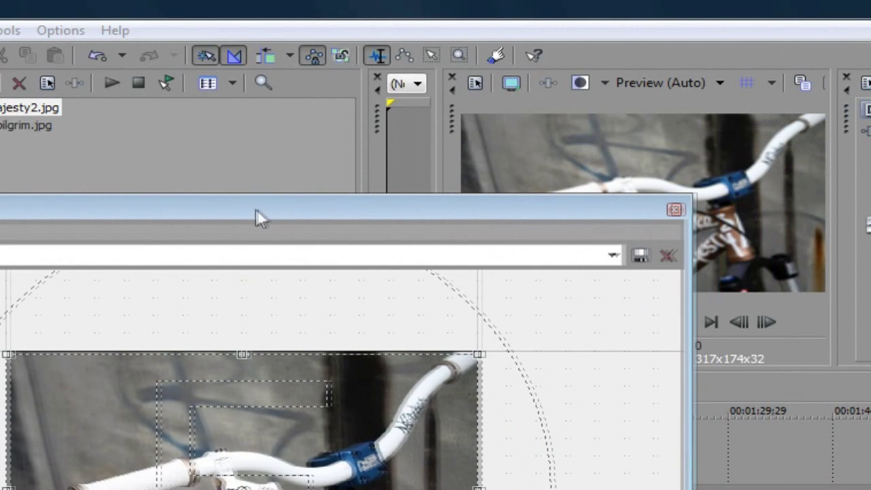
{"action": "left_click_drag", "start_coordinate": [241, 352], "coordinate": [273, 192]}
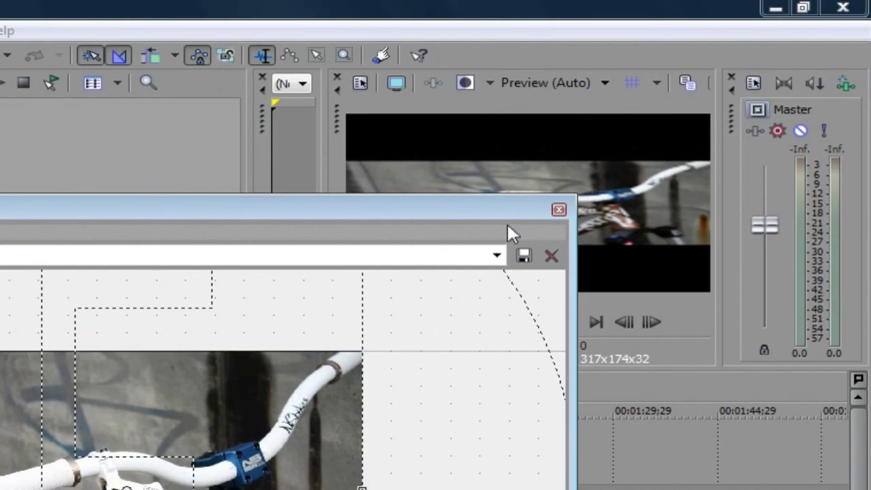
{"action": "left_click_drag", "start_coordinate": [508, 226], "coordinate": [529, 278]}
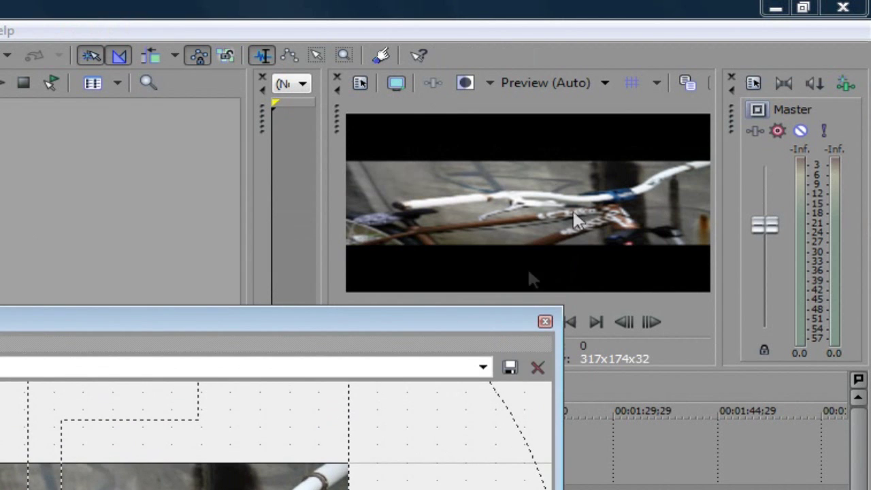
{"action": "left_click_drag", "start_coordinate": [383, 286], "coordinate": [502, 167]}
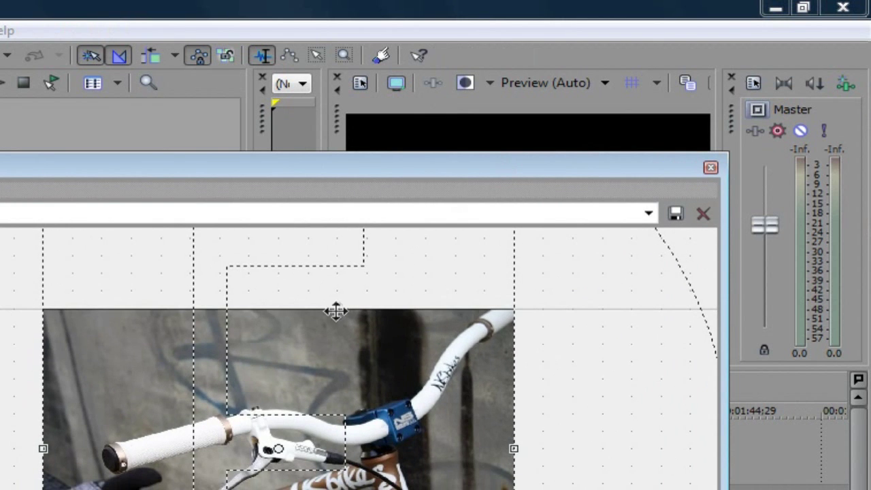
Fit the crop frame's top edge to the photo so the bike fills the frame, then close Pan/Crop
{"action": "scroll", "coordinate": [304, 324], "scroll_direction": "down", "scroll_amount": 3}
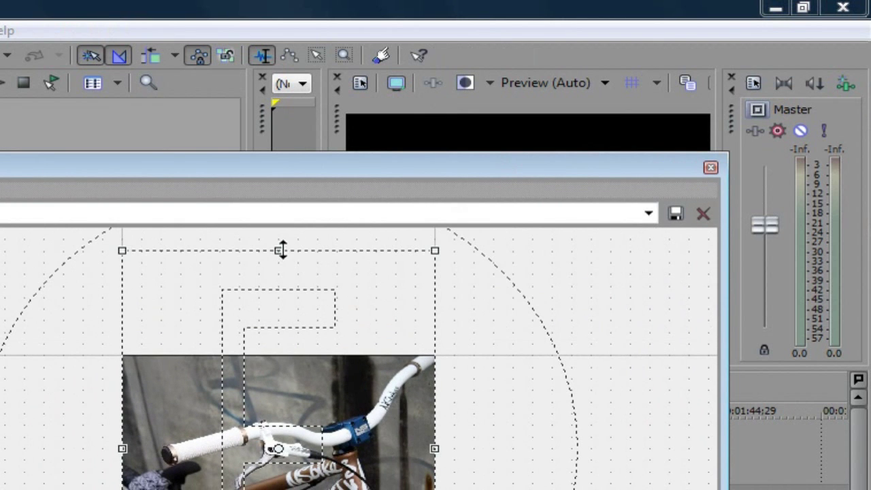
{"action": "left_click_drag", "start_coordinate": [319, 182], "coordinate": [307, 291]}
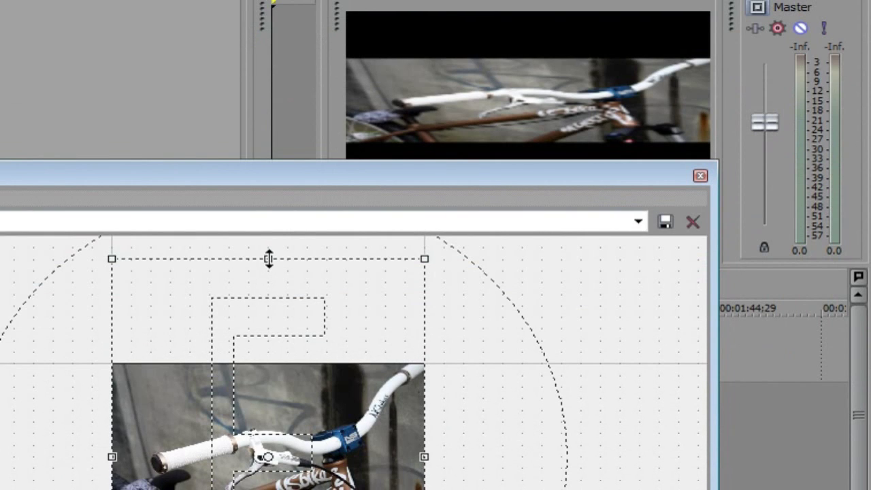
{"action": "left_click_drag", "start_coordinate": [269, 258], "coordinate": [268, 377]}
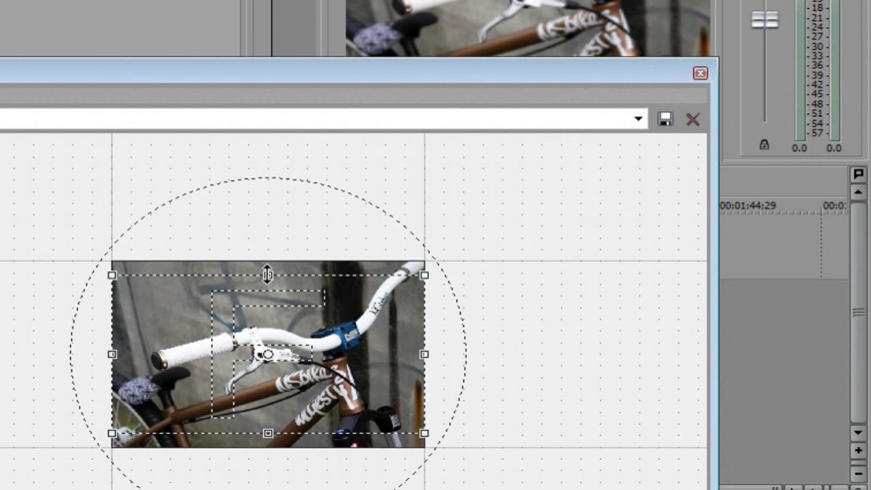
{"action": "left_click_drag", "start_coordinate": [267, 274], "coordinate": [272, 249]}
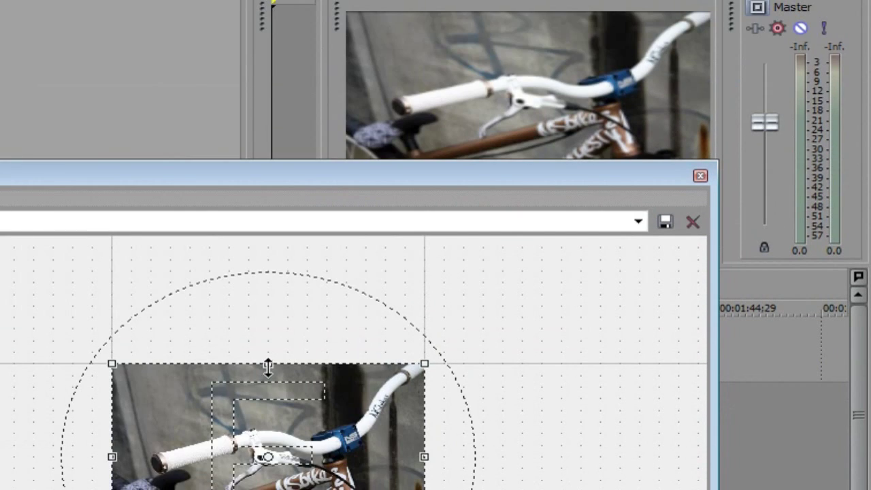
{"action": "left_click_drag", "start_coordinate": [268, 467], "coordinate": [269, 476]}
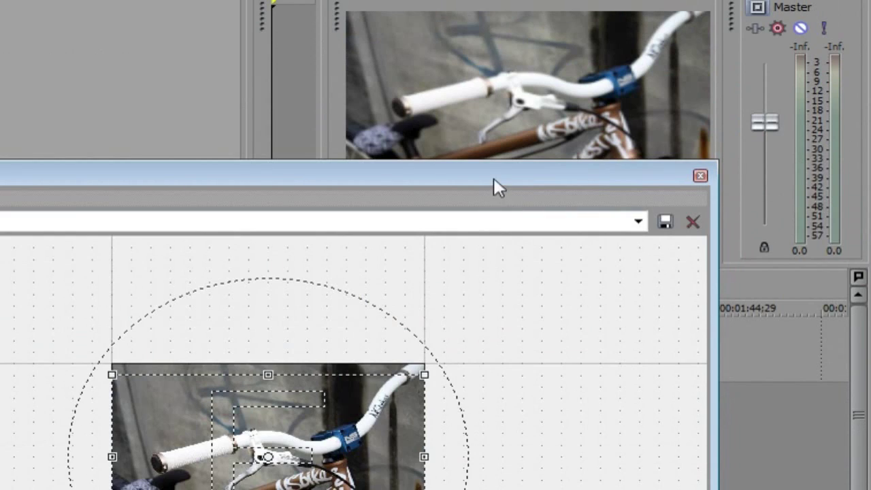
{"action": "left_click_drag", "start_coordinate": [496, 80], "coordinate": [402, 110]}
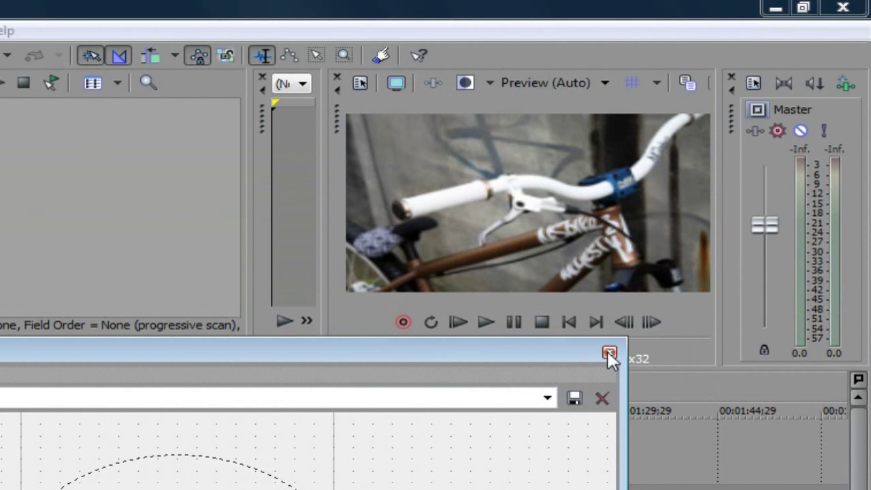
{"action": "left_click", "coordinate": [608, 354]}
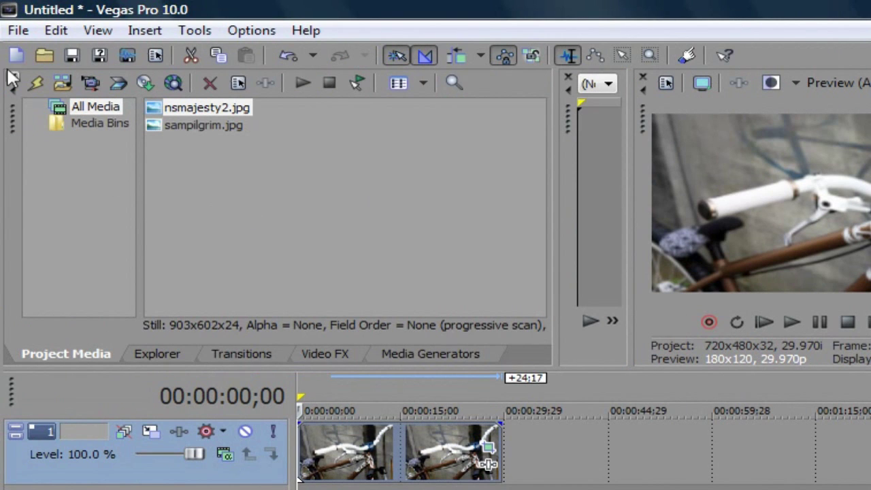
Render Untitled.wmv as Windows Media Video V11 with the 4.8 Mbps HD 720-24p template
{"action": "left_click", "coordinate": [18, 34]}
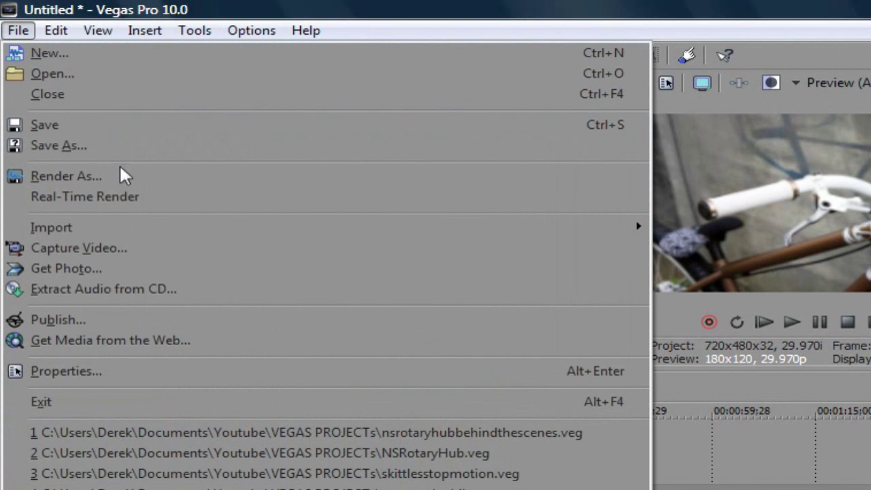
{"action": "left_click", "coordinate": [71, 177]}
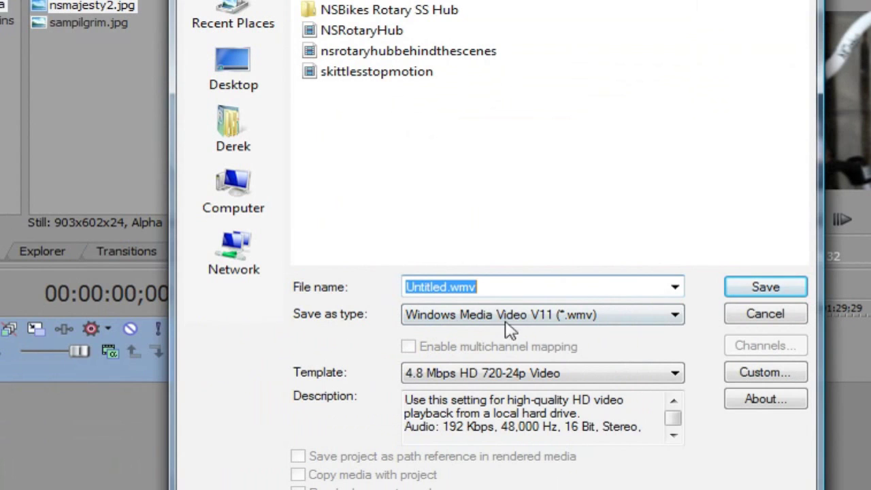
{"action": "left_click", "coordinate": [540, 320]}
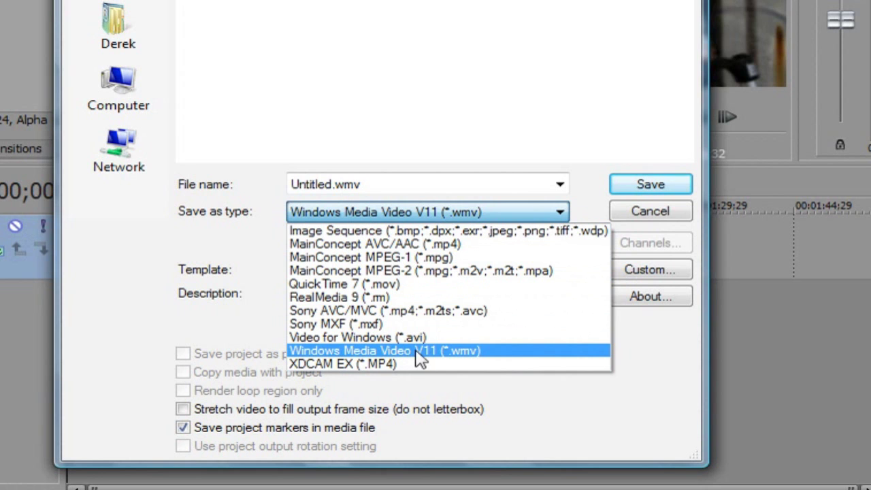
{"action": "left_click", "coordinate": [540, 351]}
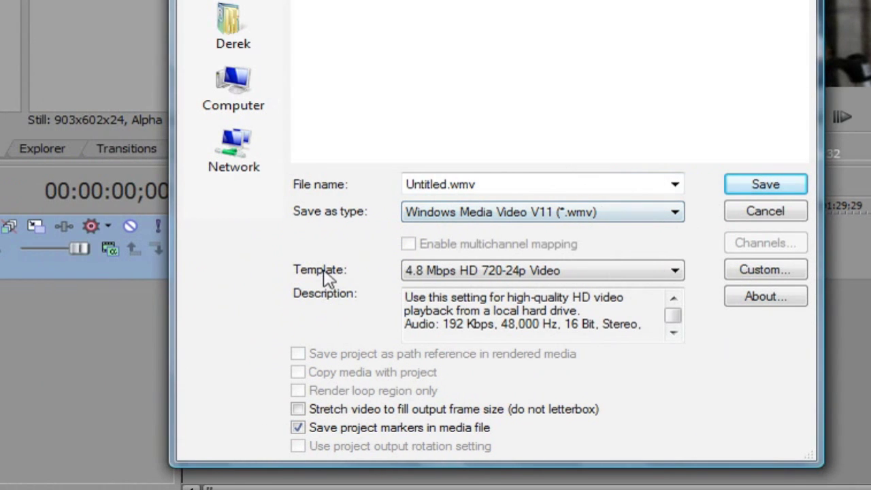
{"action": "left_click", "coordinate": [354, 271]}
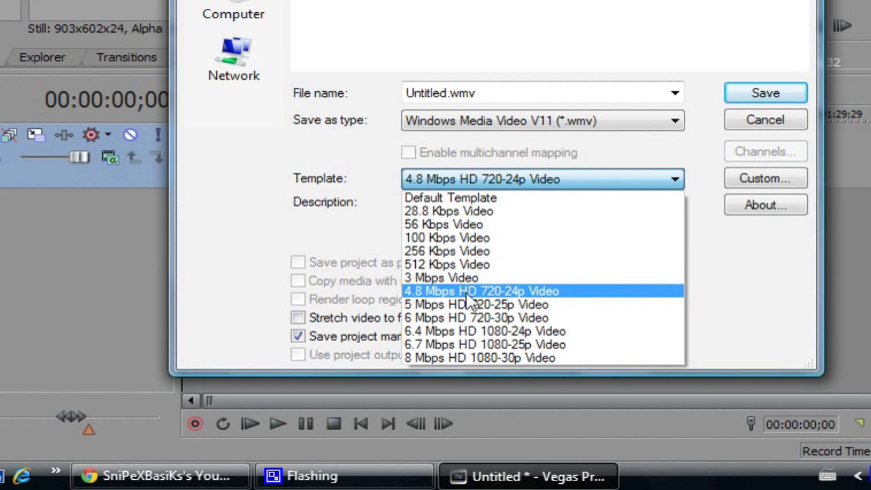
{"action": "left_click", "coordinate": [565, 293]}
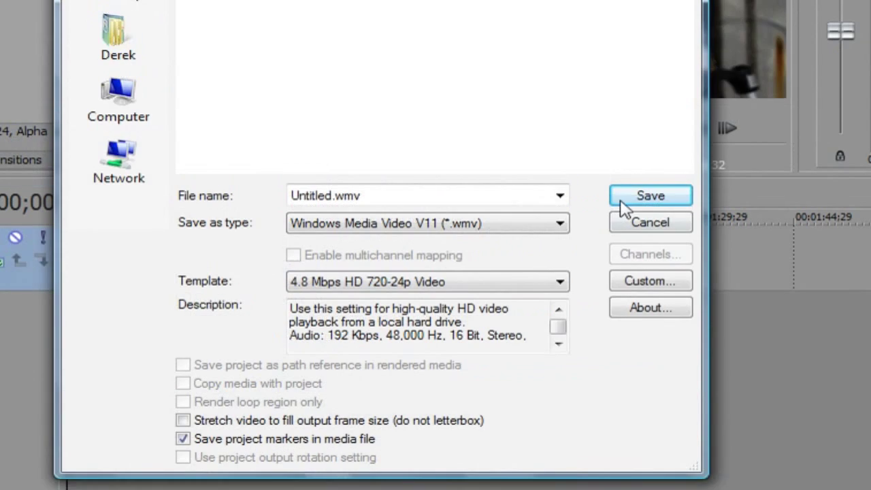
{"action": "left_click", "coordinate": [621, 94]}
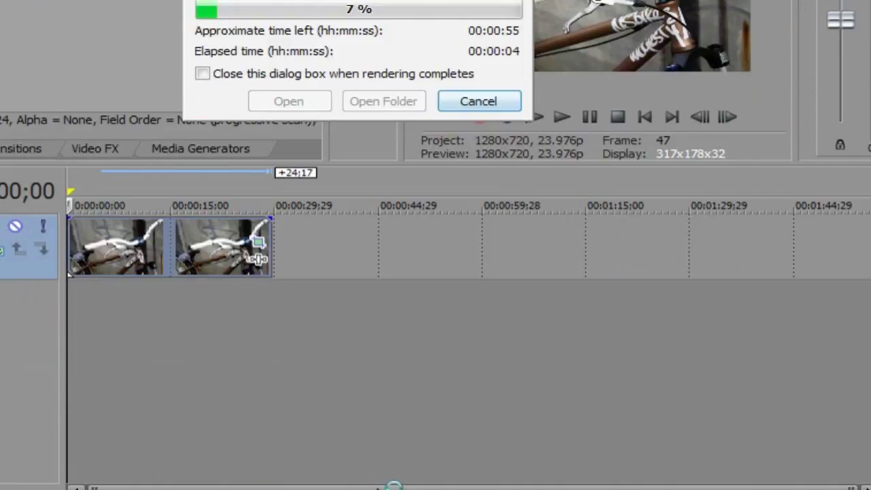
{"action": "left_click", "coordinate": [388, 475]}
Bring Chrome forward and go to YouTube's video upload page while the render continues
{"action": "left_click", "coordinate": [331, 478]}
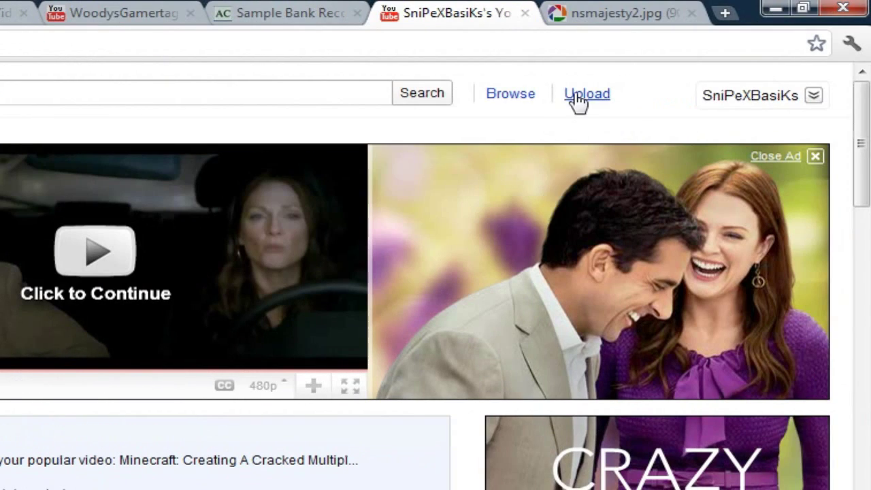
{"action": "left_click", "coordinate": [579, 97]}
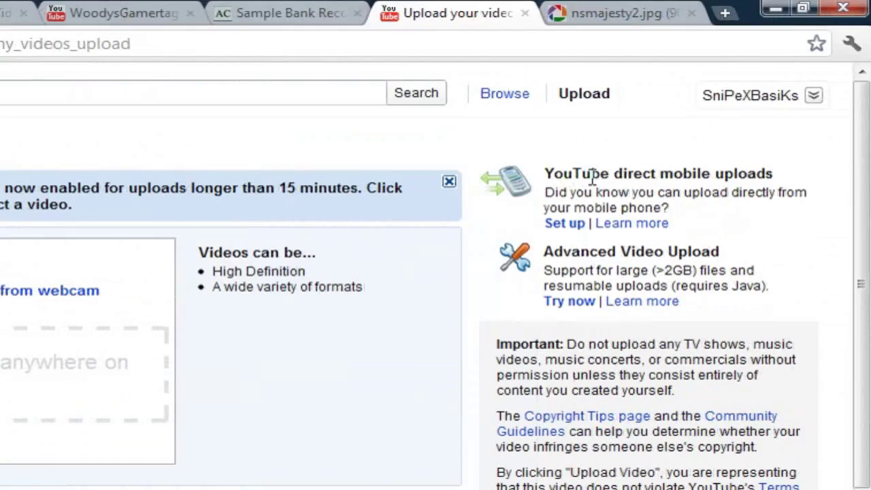
Minimize Chrome to reveal the desktop with the DSCF9065 video file
{"action": "left_click", "coordinate": [774, 9]}
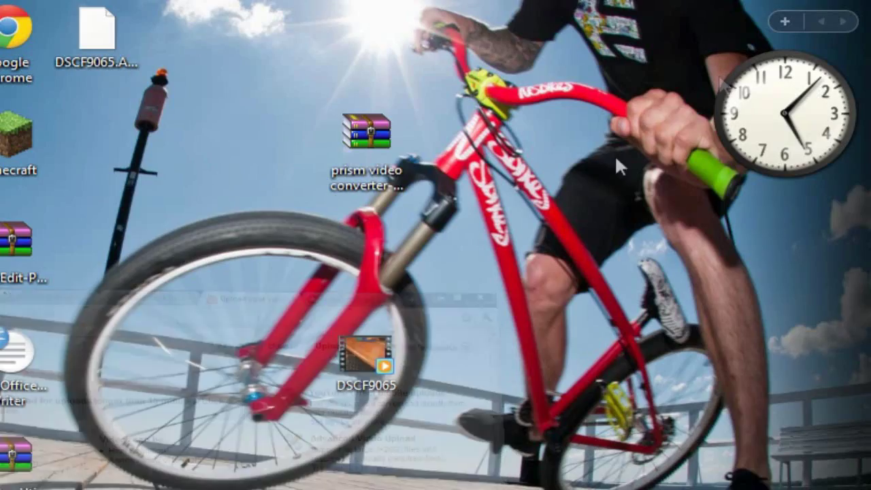